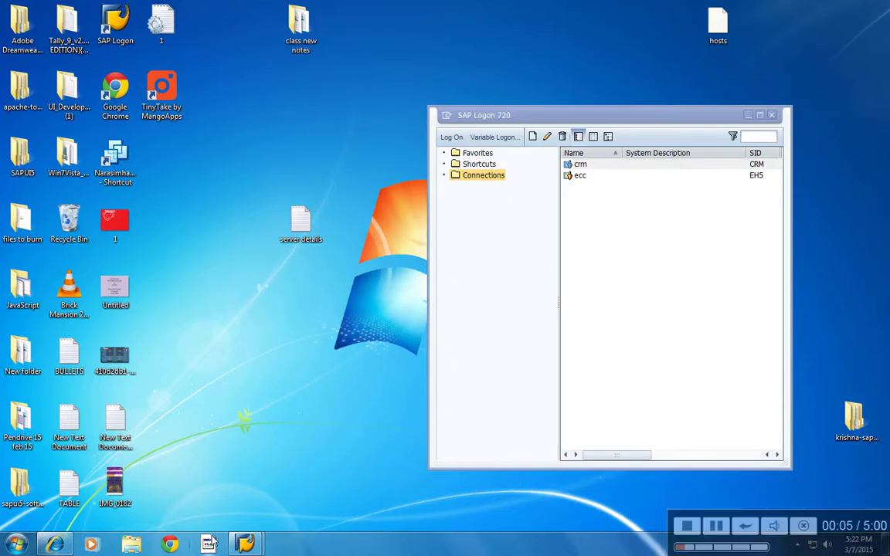
# Switch to the SAP CRM web client in Internet Explorer and start a new account hierarchy with the category Hierarchy CRM.
pyautogui.click(55, 544)
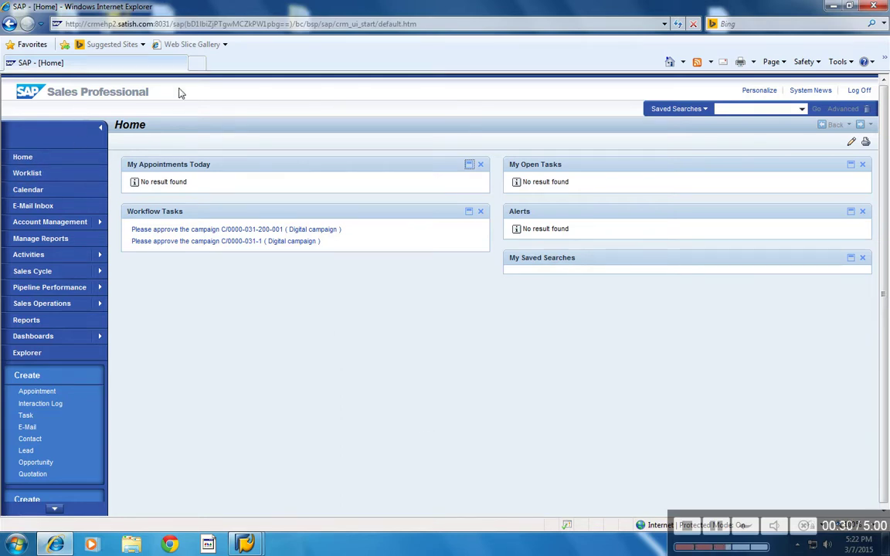
pyautogui.click(45, 222)
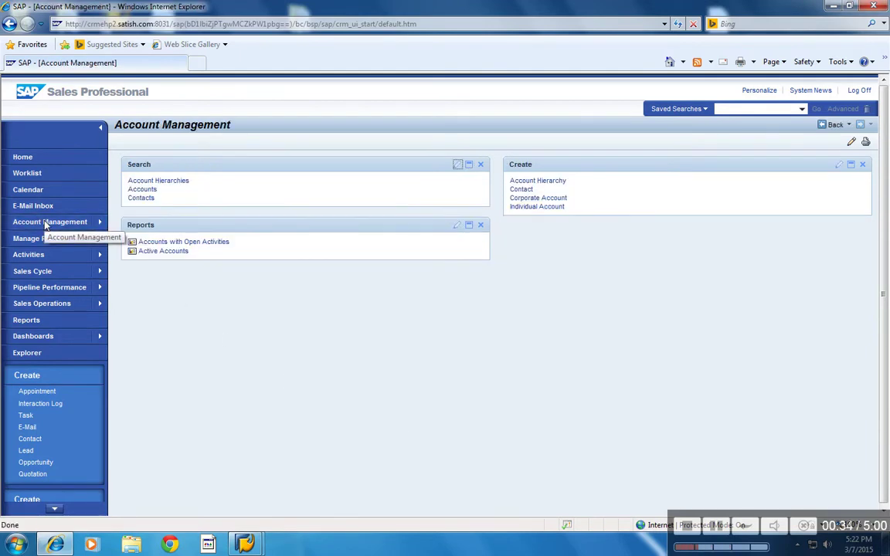
pyautogui.click(559, 183)
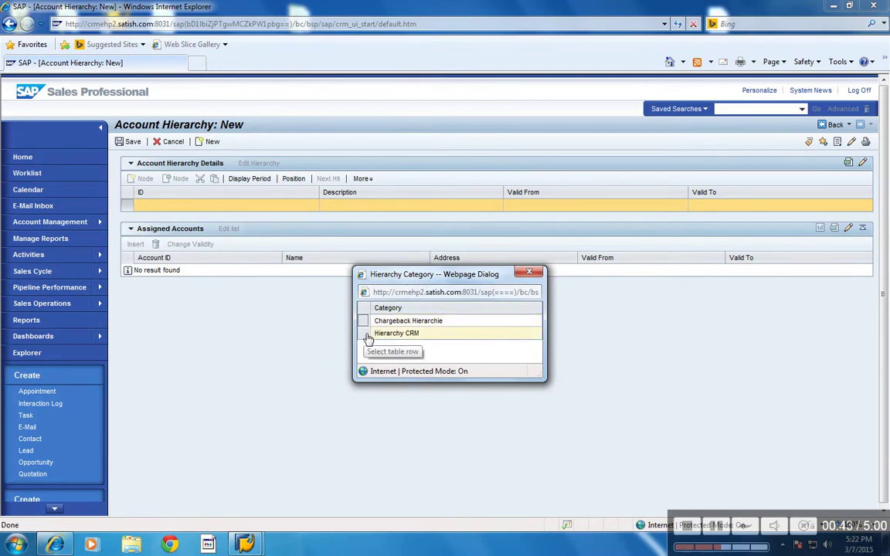
pyautogui.click(368, 337)
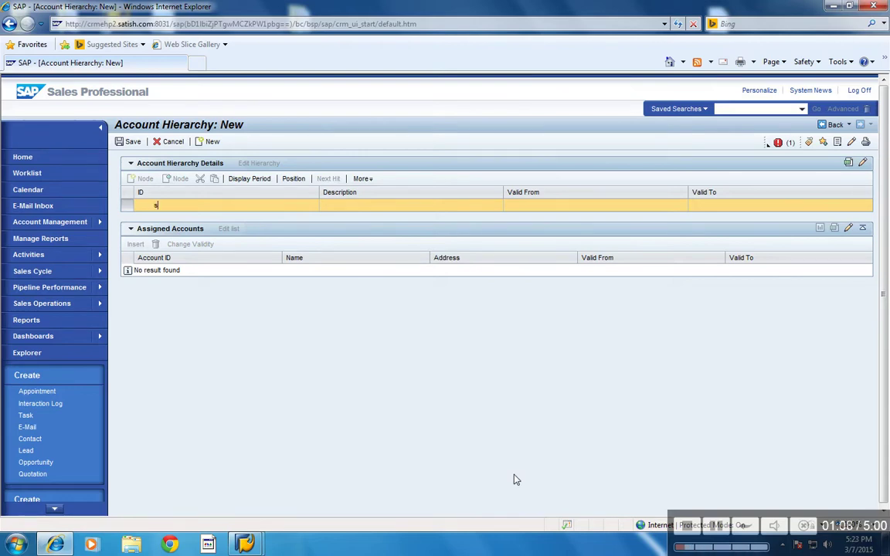
# Define the root of the account hierarchy with ID ZSG and description SAMPLE GROUP OF COMPANIES.
pyautogui.press('BackSpace')
pyautogui.press('BackSpace')
pyautogui.press('Tab')
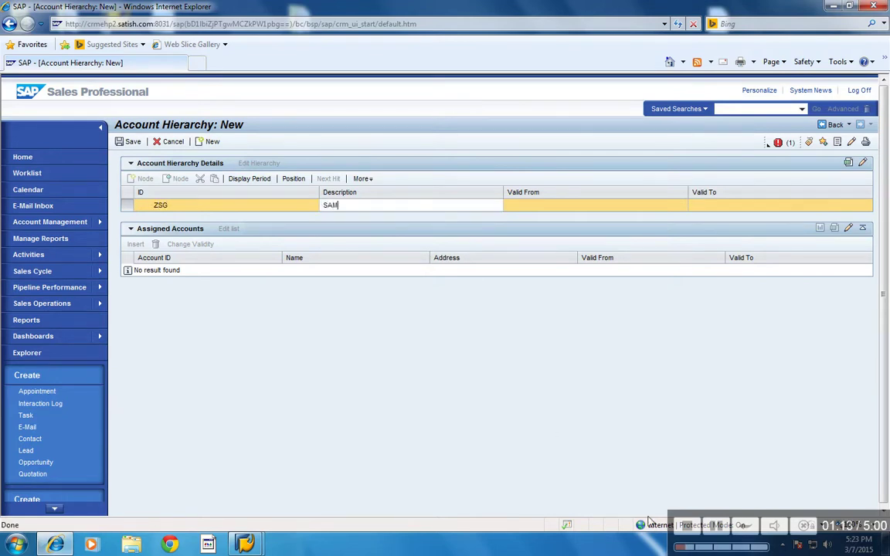
pyautogui.write('SAMPLE GROUP OF COMPANIES')
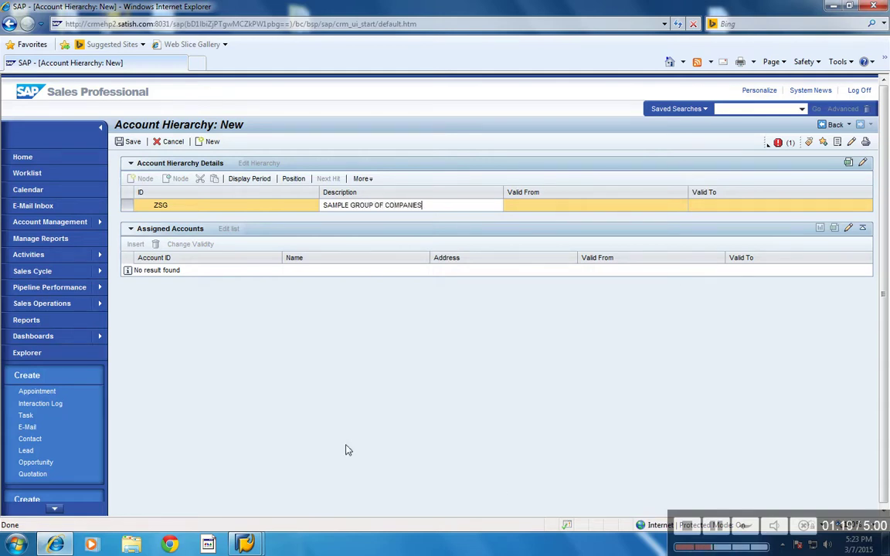
pyautogui.press('Return')
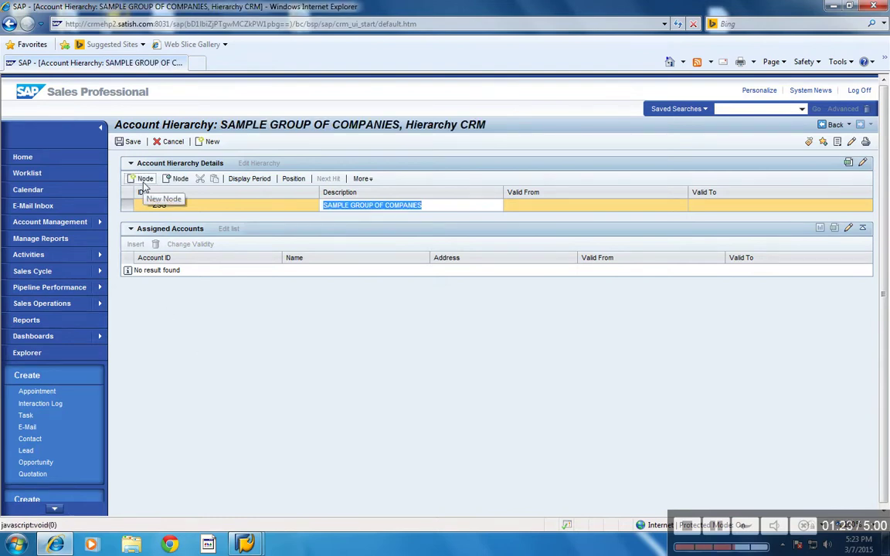
# Add a node under ZSG with ID ZSR and description SAMPLE RETAIL COMPANY.
pyautogui.click(144, 184)
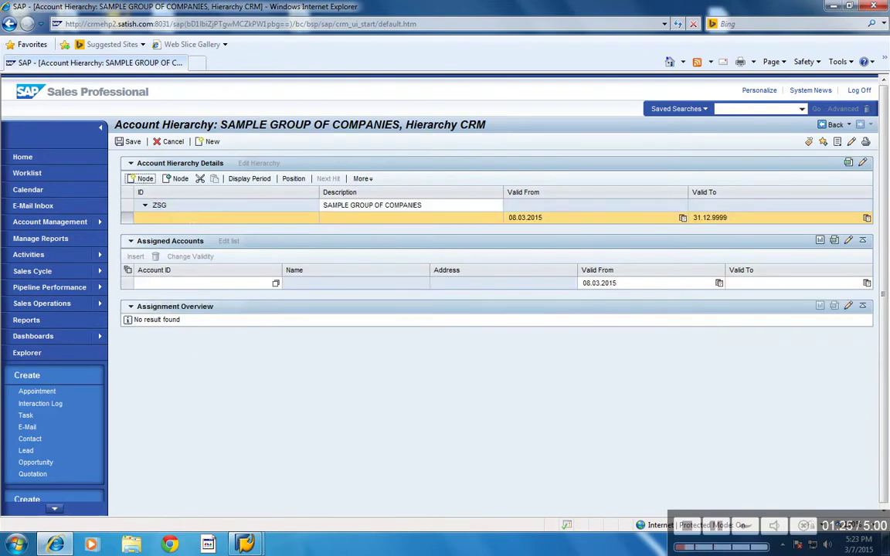
pyautogui.write('ZSR')
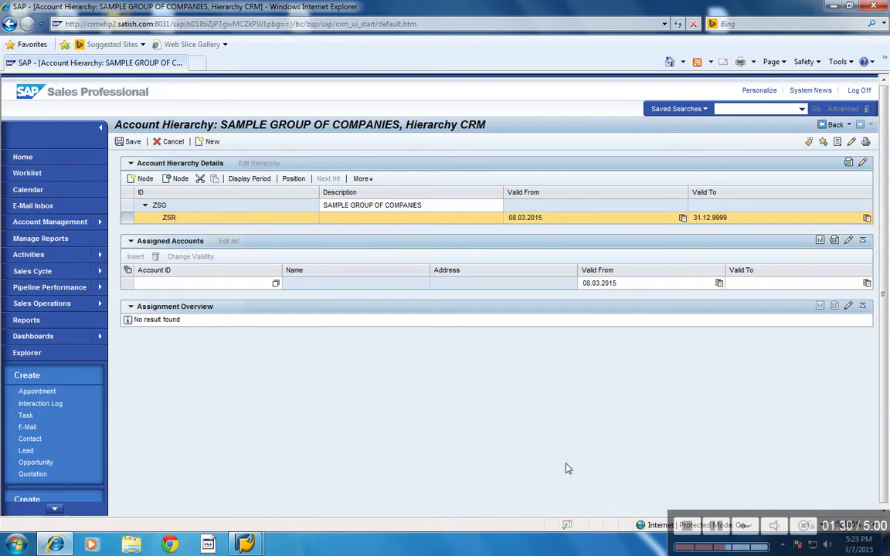
pyautogui.press('Tab')
pyautogui.write('SAMP')
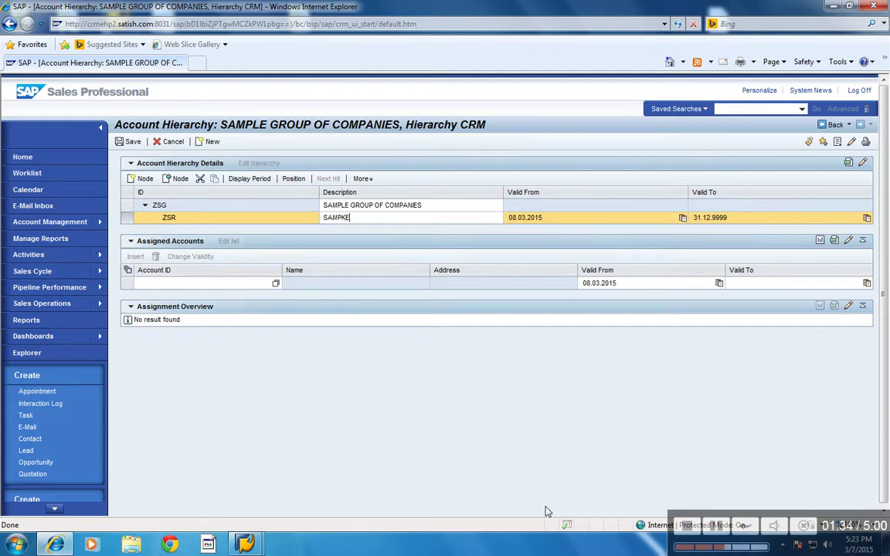
pyautogui.write('LE RETAIL COMPANY')
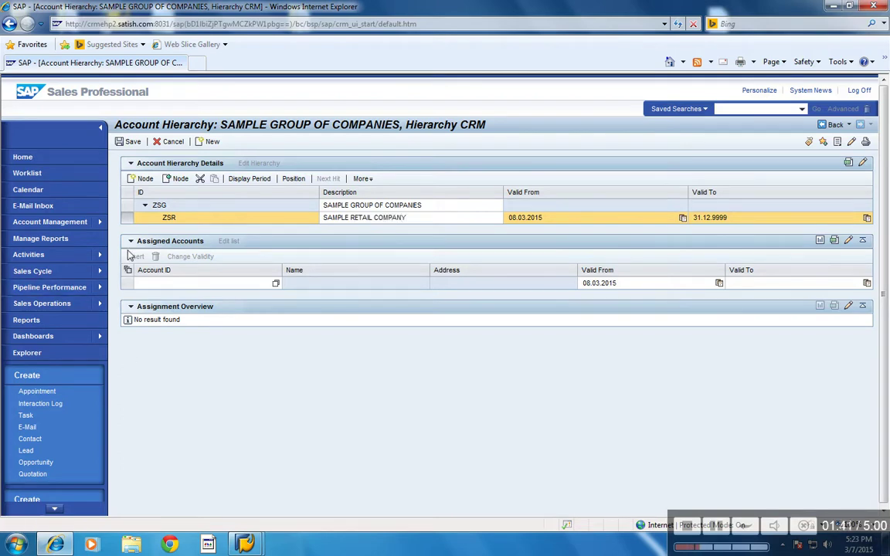
# Add a node under ZSR with ID ZSOL1 and description SAMPLE OUTLET 1.
pyautogui.click(139, 179)
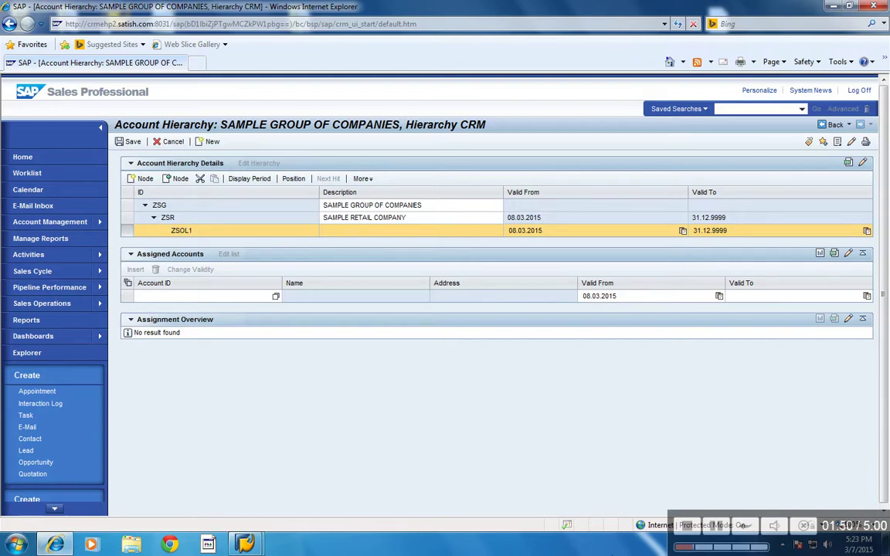
pyautogui.write('ZSOL1')
pyautogui.press('Tab')
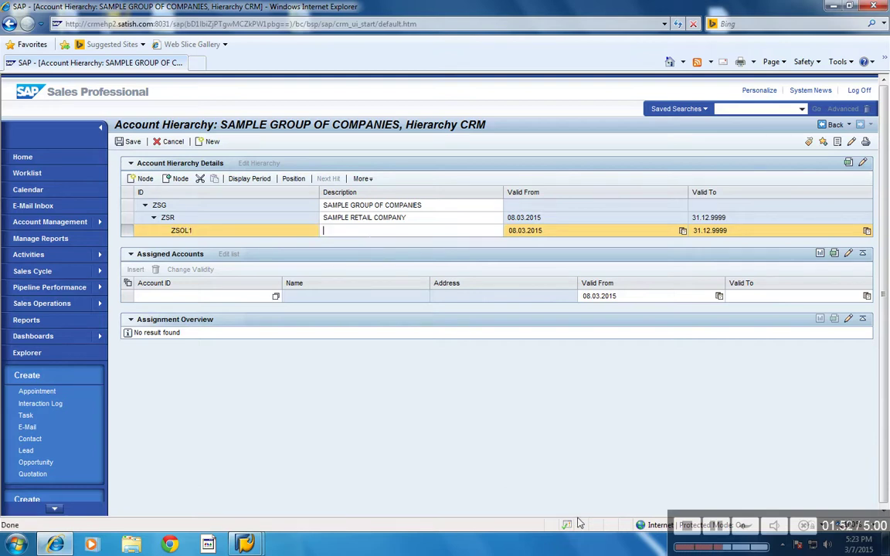
pyautogui.write('SAMPLE OUTLET 1')
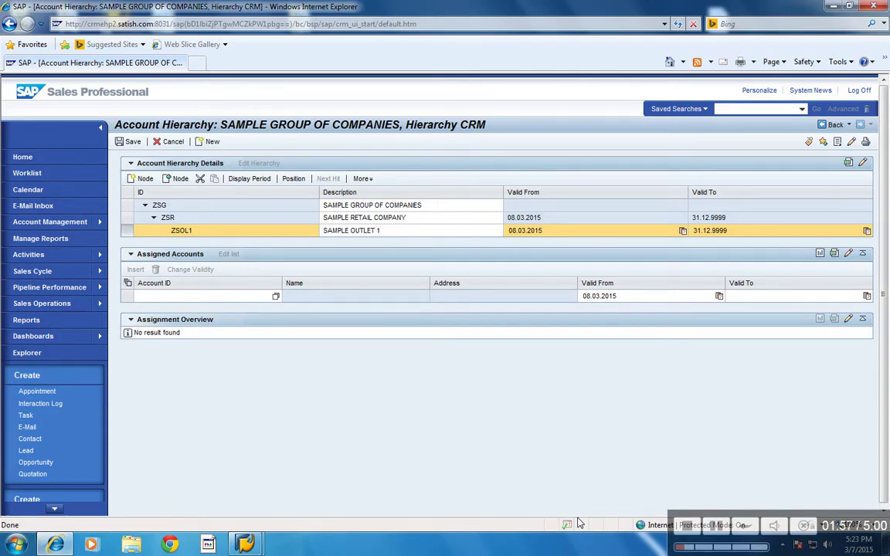
pyautogui.press('Return')
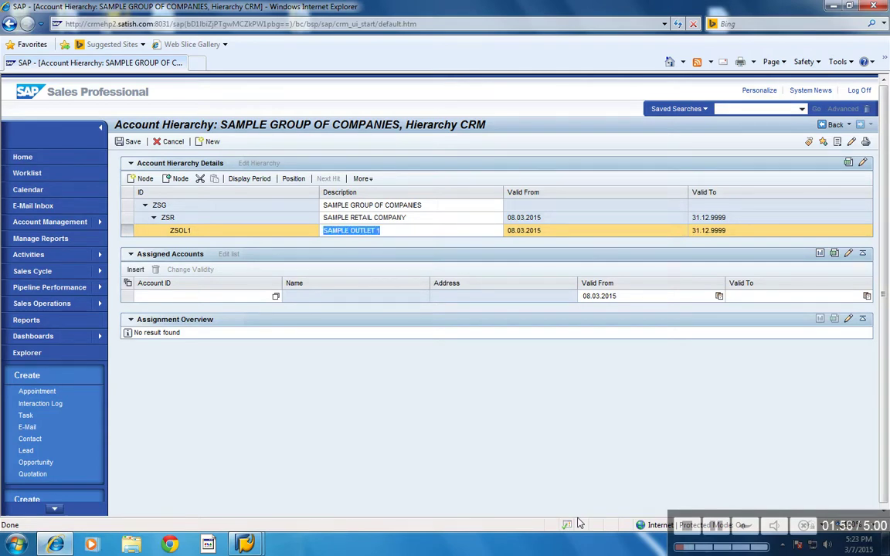
# Add a second node under ZSR with ID ZSOL2 and description SAMPLE OUTLET 2.
pyautogui.click(175, 221)
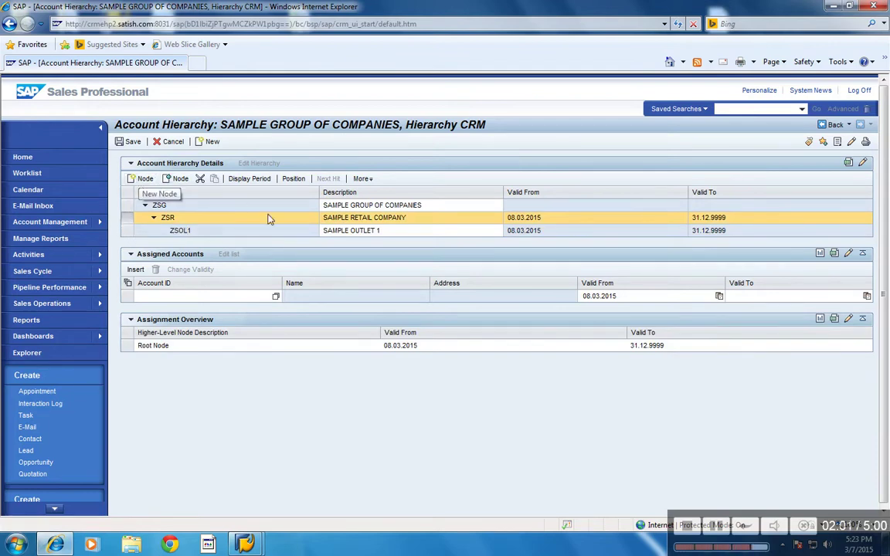
pyautogui.click(141, 179)
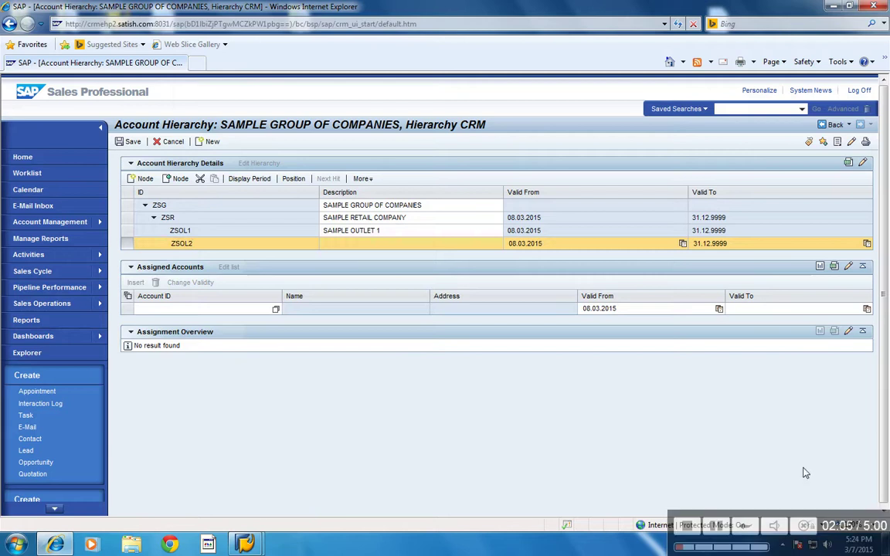
pyautogui.click(420, 245)
pyautogui.write('SAMPLE OUT')
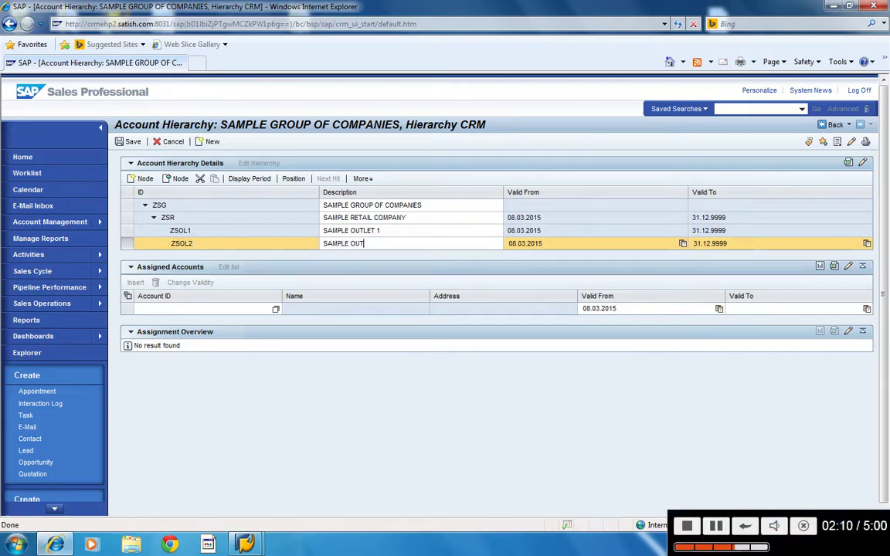
pyautogui.write('LET 2')
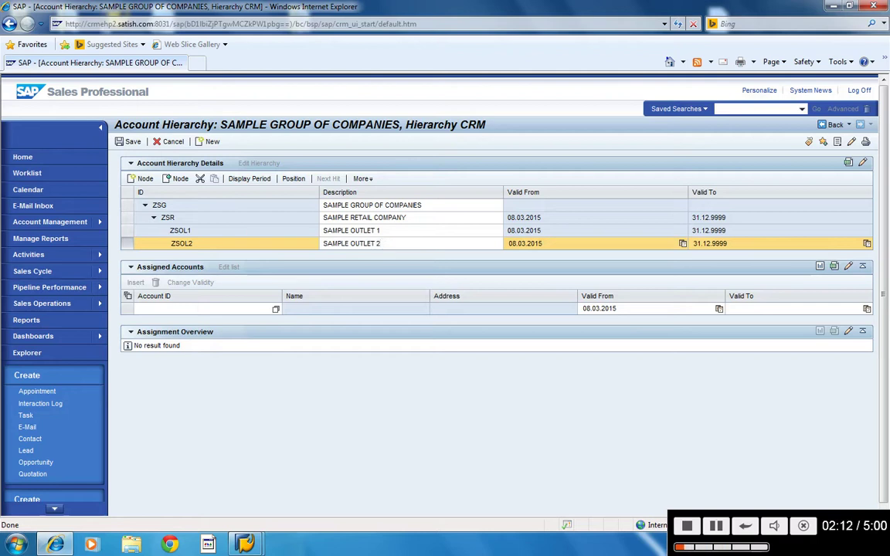
pyautogui.press('Return')
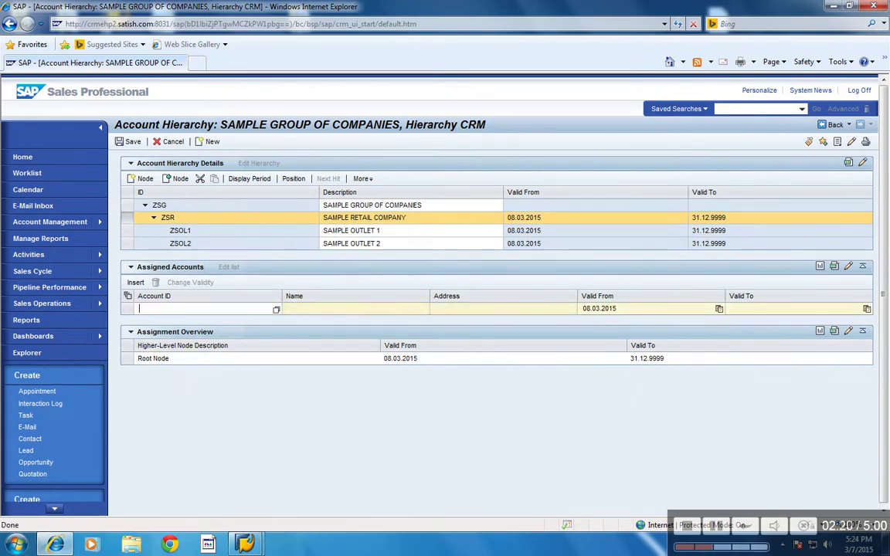
# Assign the 03MegaStore account to node ZSR and the 04MegaStore account to node ZSOL1 by entering their account IDs.
pyautogui.write('00027')
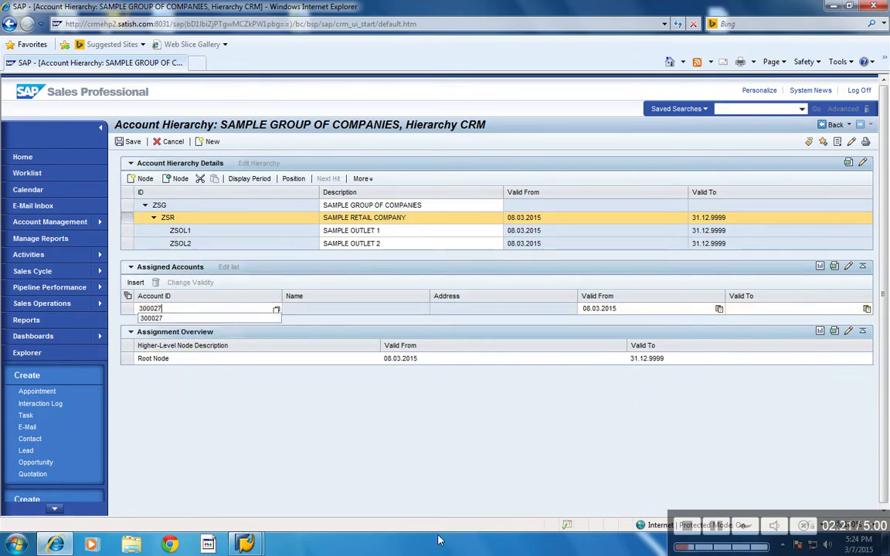
pyautogui.press('Return')
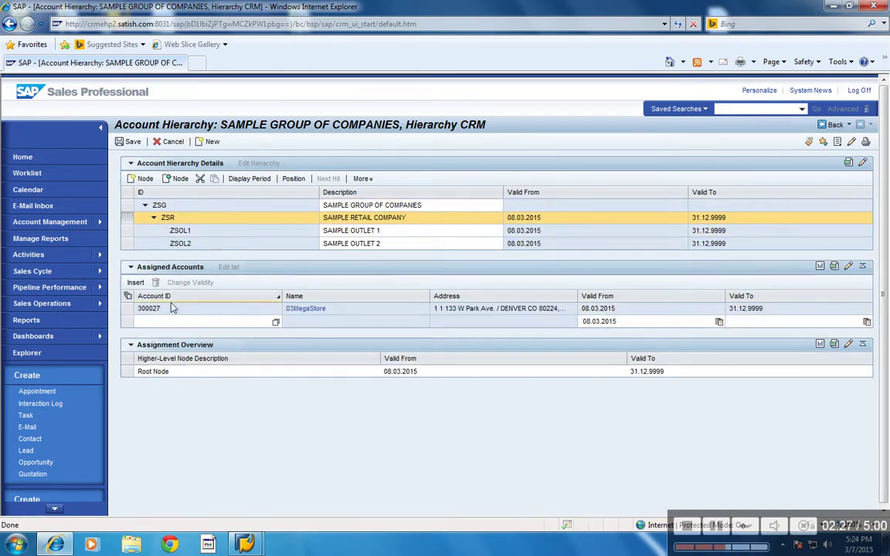
pyautogui.click(128, 231)
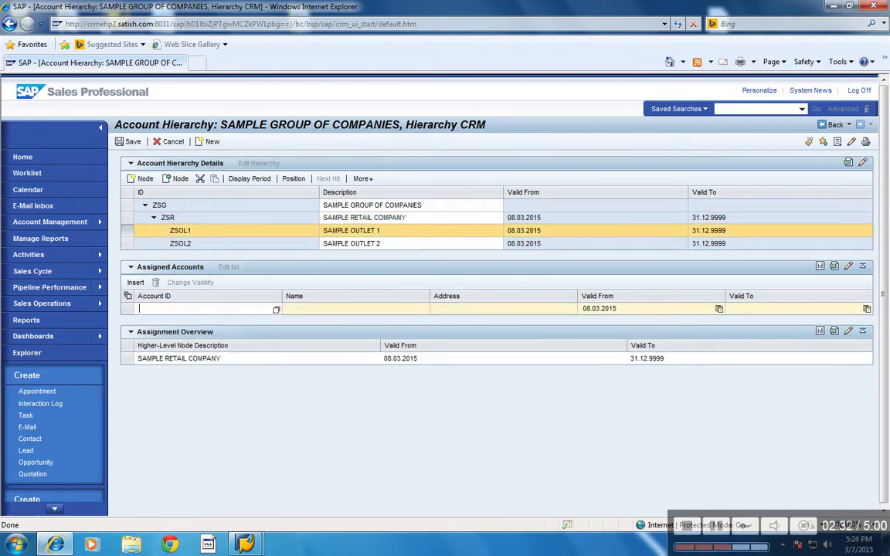
pyautogui.write('300028')
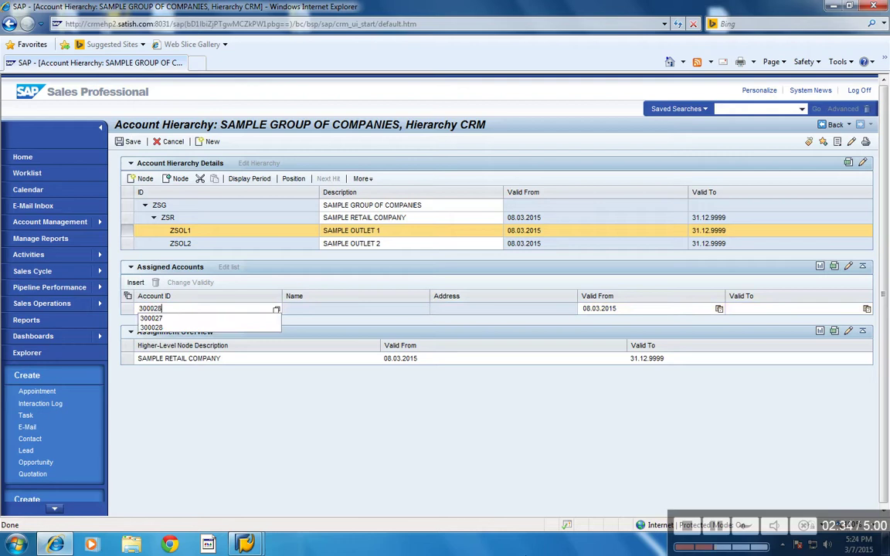
pyautogui.press('Return')
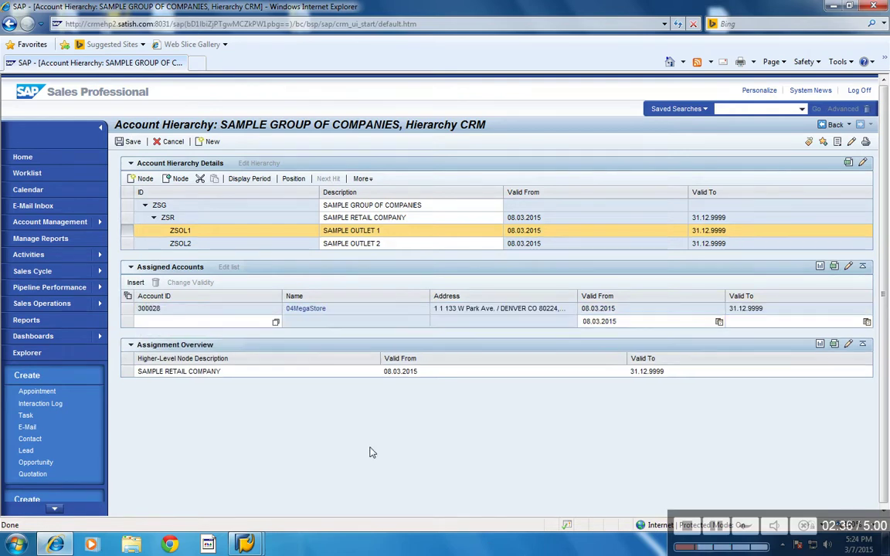
# Assign the 05MegaStore account to node ZSOL2 by entering its account ID, and save the account hierarchy.
pyautogui.click(131, 244)
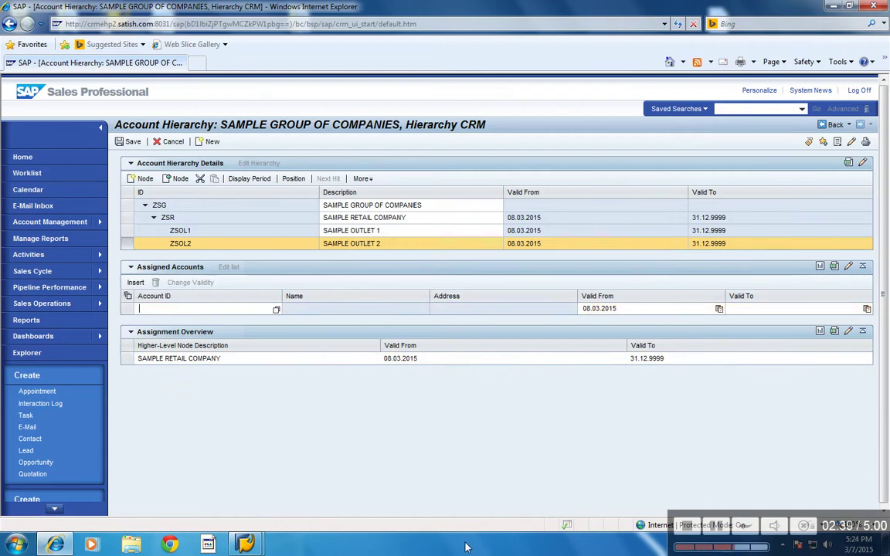
pyautogui.write('300029')
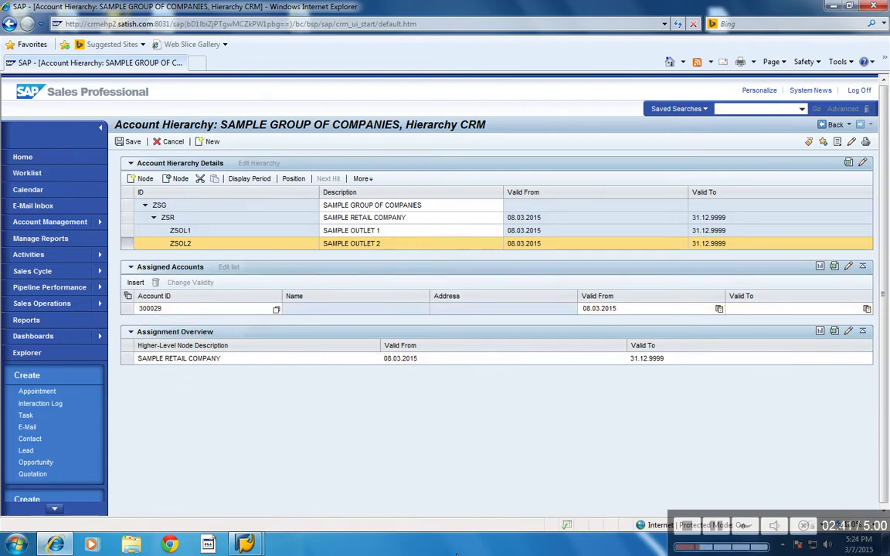
pyautogui.click(133, 143)
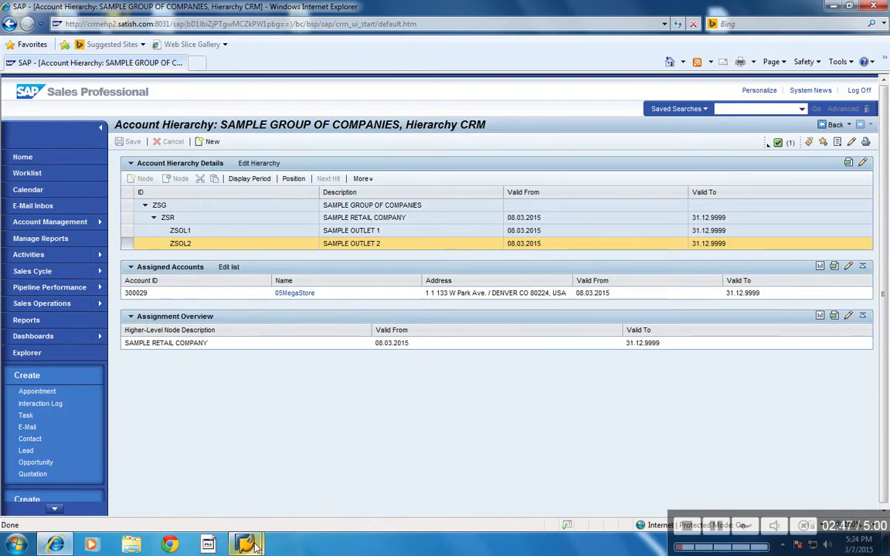
# Switch to the SAP Easy Access session and open the SAP Reference IMG through transaction SPRO.
pyautogui.moveTo(255, 544)
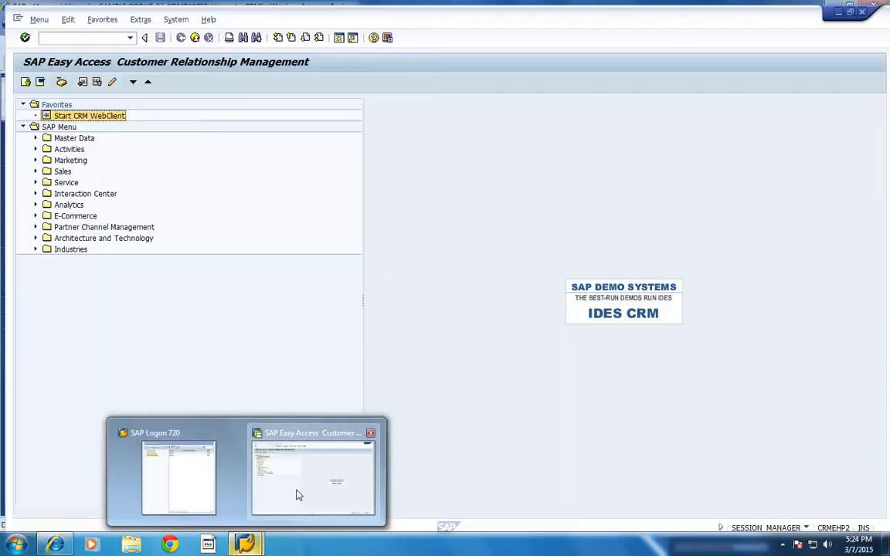
pyautogui.click(298, 494)
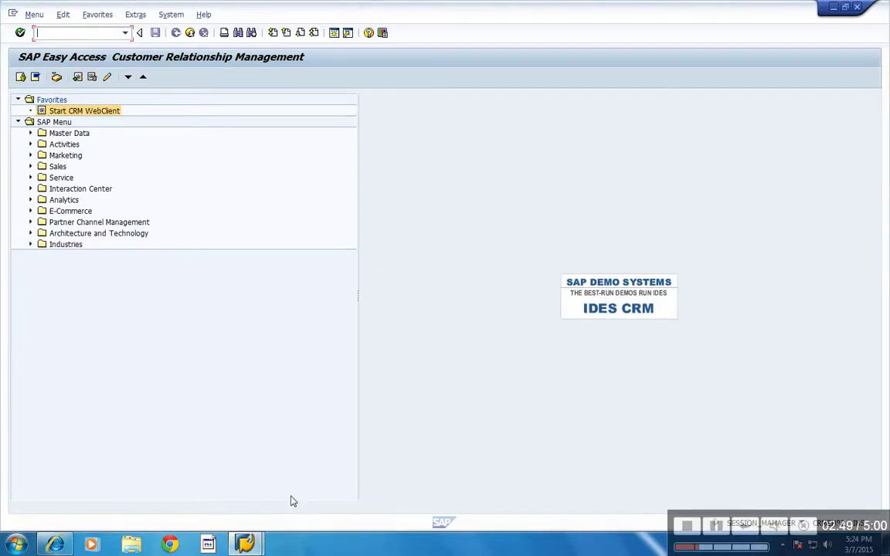
pyautogui.write('/NSPR')
pyautogui.press('Return')
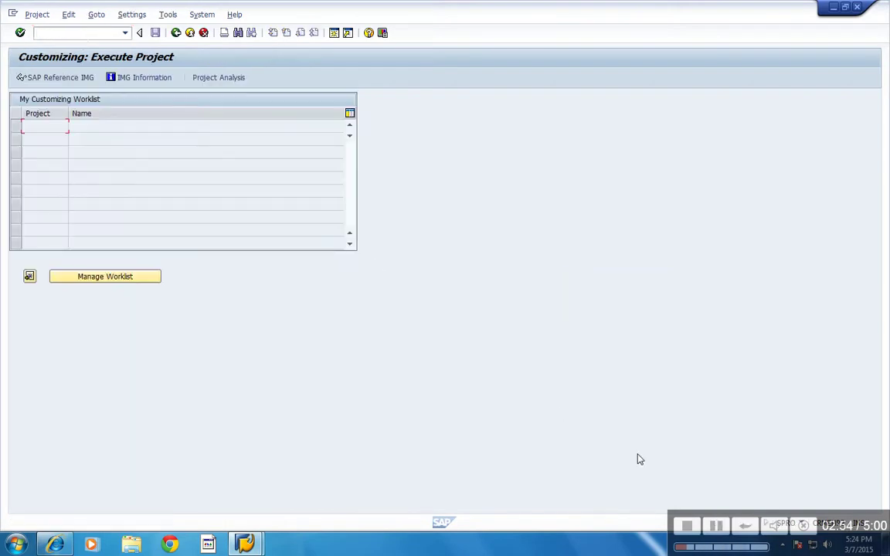
pyautogui.click(62, 79)
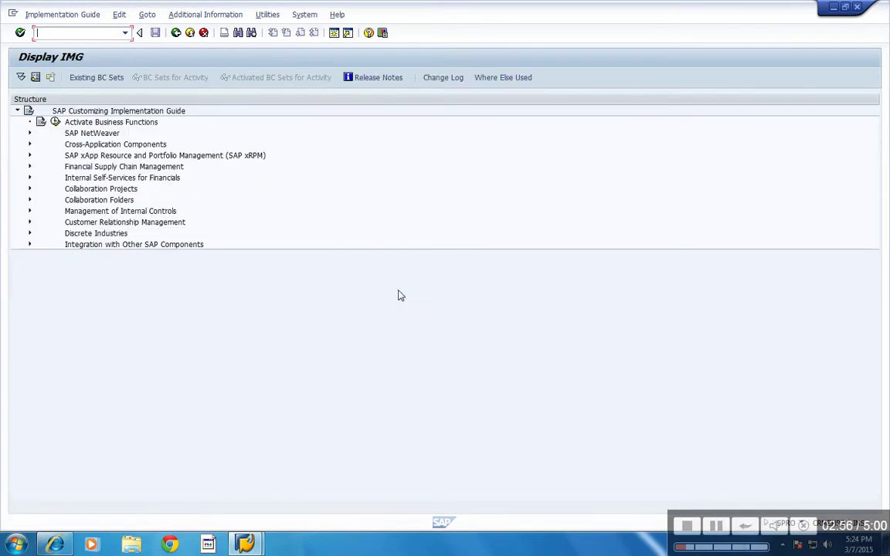
# Open the Assign Planning Account Hierarchies activity in the IMG, under Customer Relationship Management, Account Planning, General Settings.
pyautogui.click(171, 223)
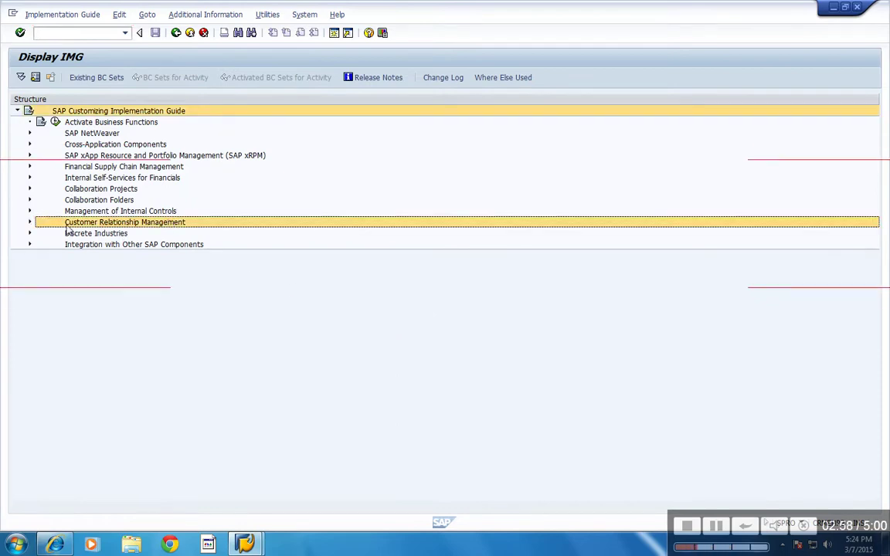
pyautogui.click(30, 223)
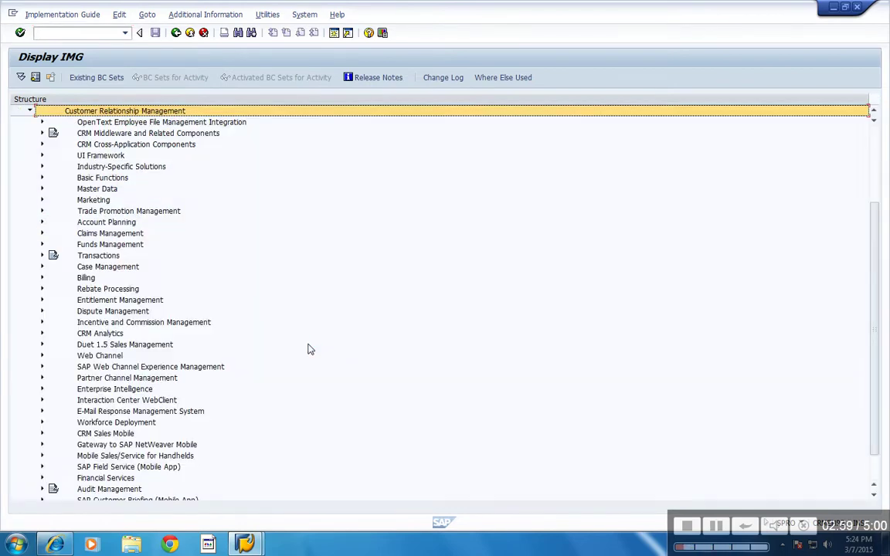
pyautogui.click(108, 223)
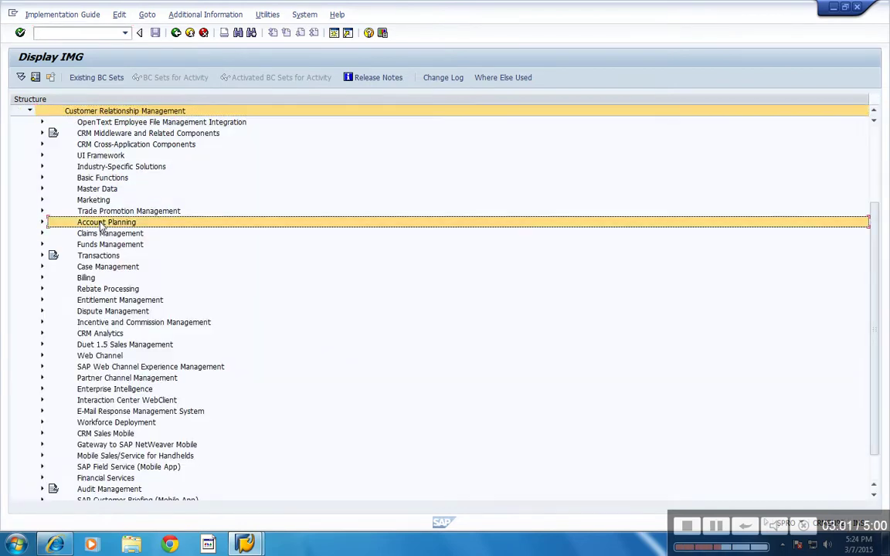
pyautogui.click(43, 222)
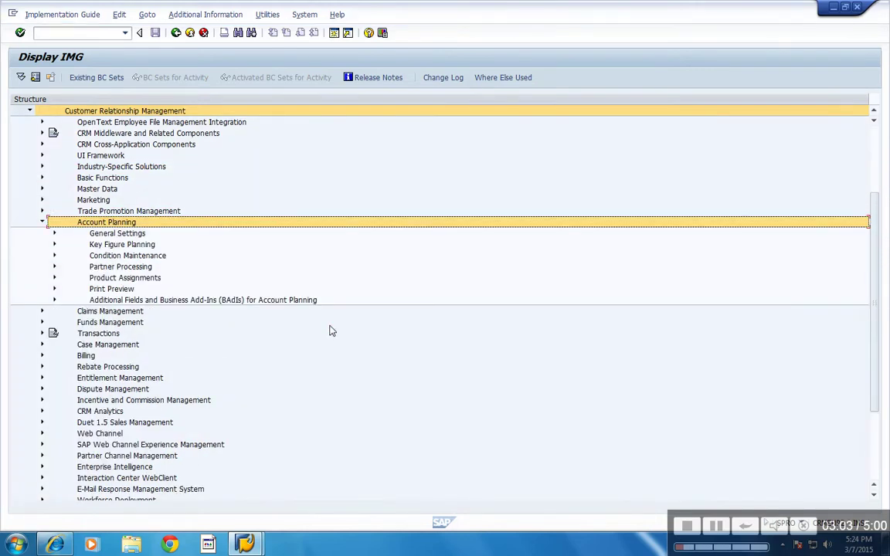
pyautogui.click(116, 233)
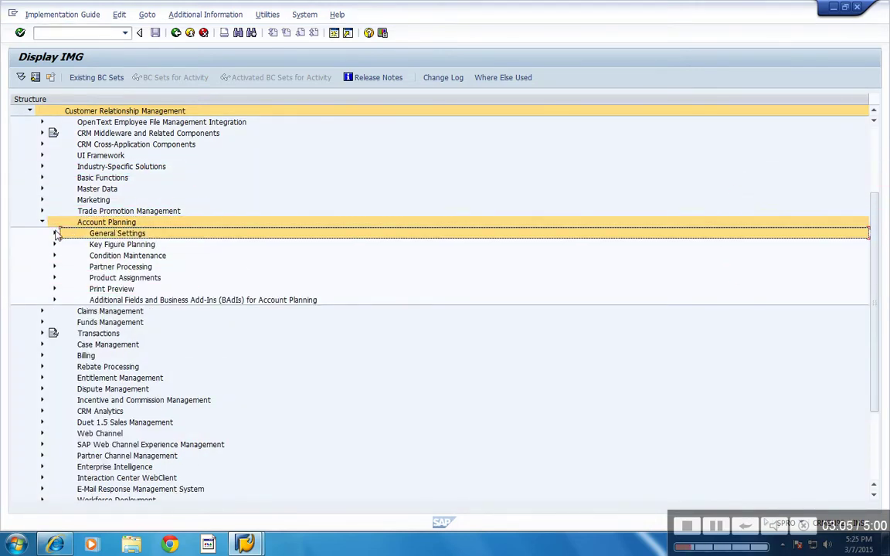
pyautogui.click(55, 233)
pyautogui.click(213, 322)
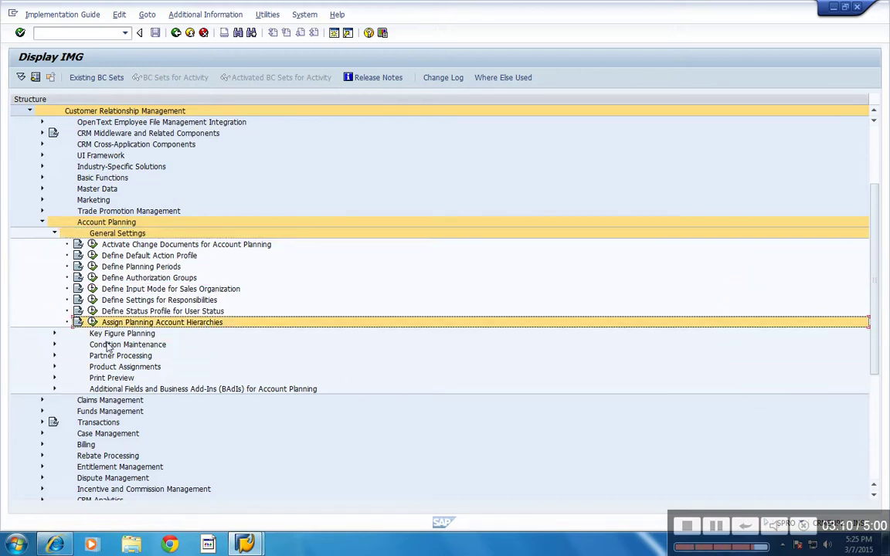
pyautogui.click(92, 323)
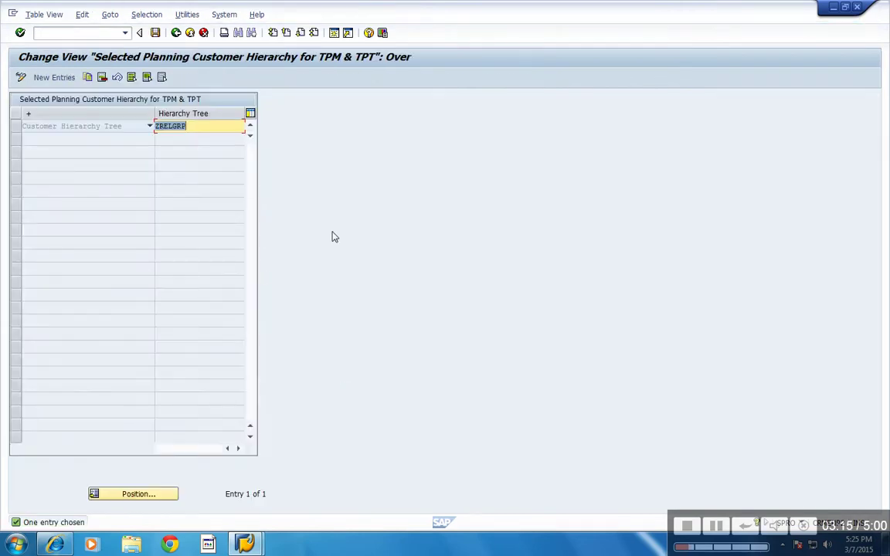
# Replace the Customer Hierarchy Tree entry's hierarchy tree with ZSG (SAMPLE GROUP OF COMPANIES), chosen from the full list of hierarchy trees.
pyautogui.press('Delete')
pyautogui.press('F4')
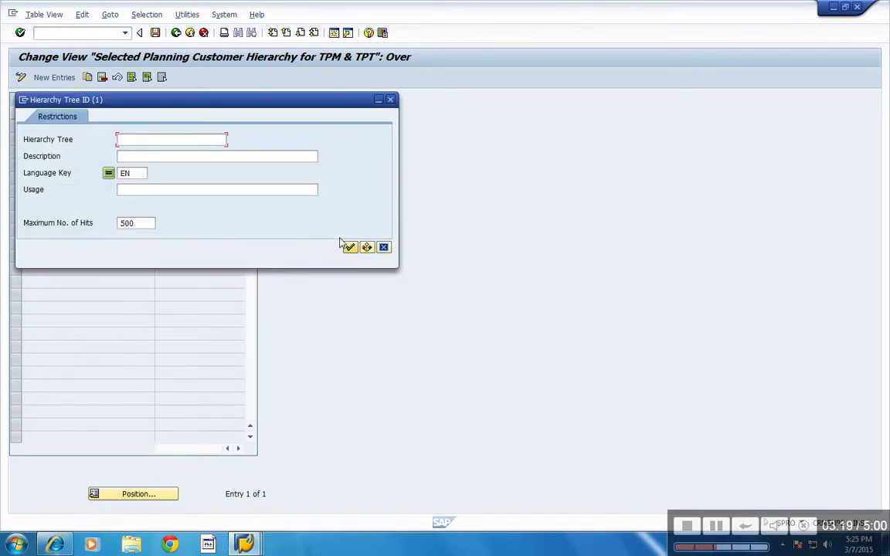
pyautogui.click(351, 247)
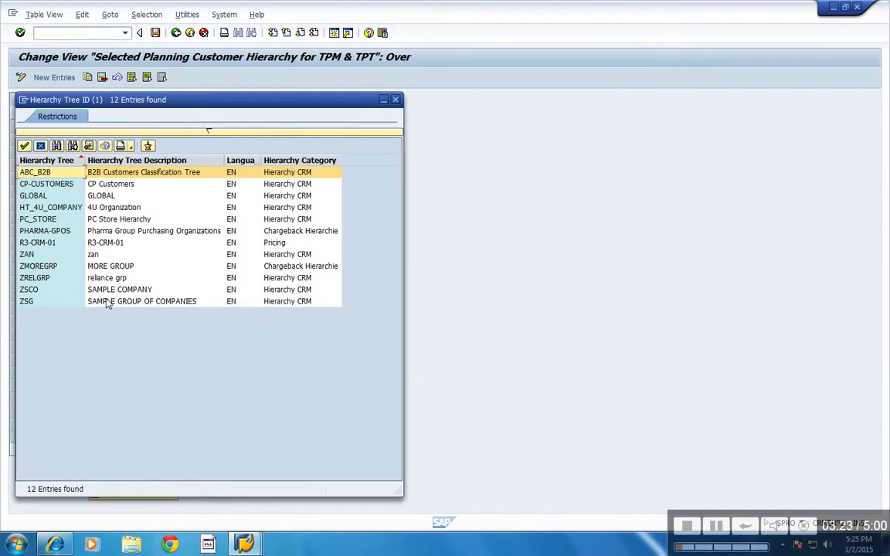
pyautogui.click(133, 303)
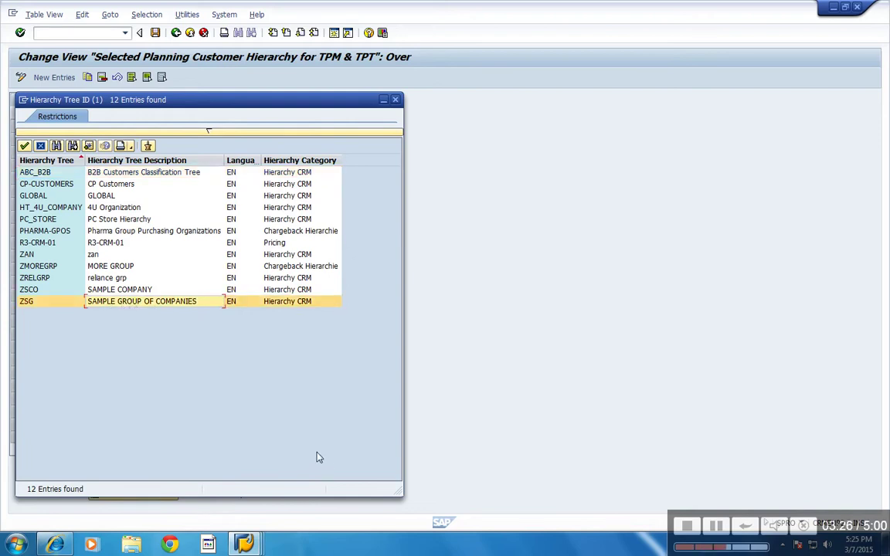
pyautogui.doubleClick(152, 307)
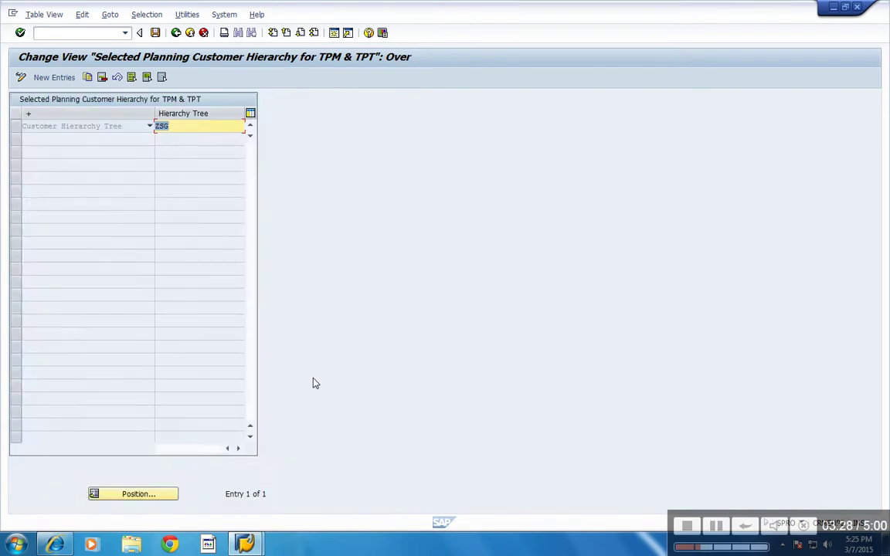
# Save the planning customer hierarchy assignment under customizing request CRMK900021.
pyautogui.click(155, 32)
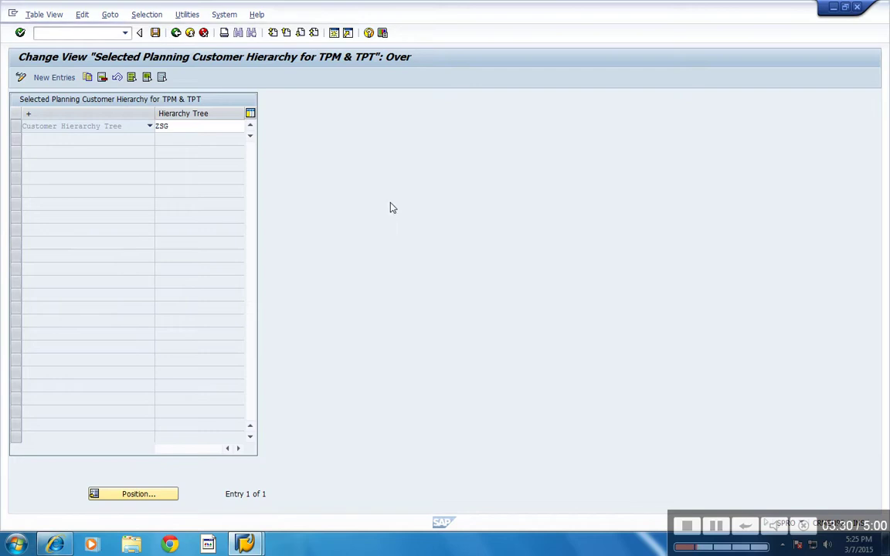
pyautogui.press('F3')
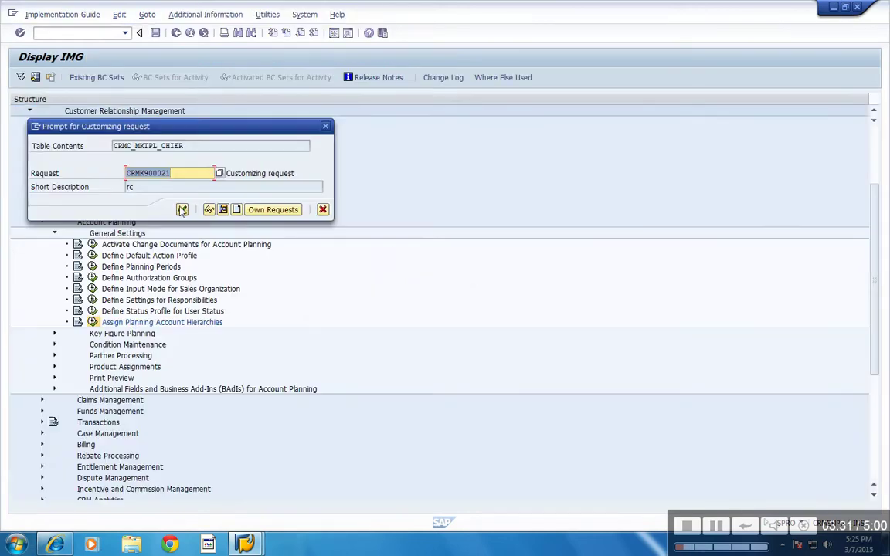
pyautogui.click(182, 210)
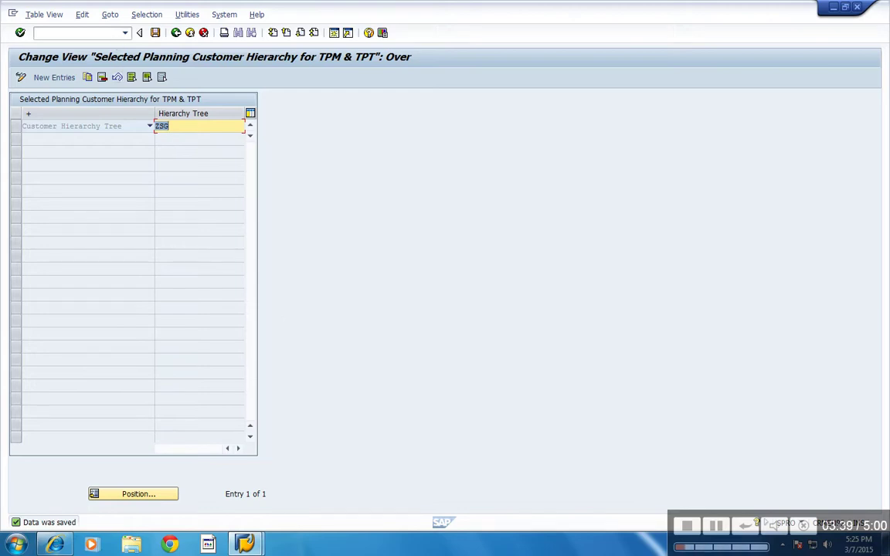
# Leave the hierarchy assignment view and run transaction CRMD_ORDER.
pyautogui.click(77, 32)
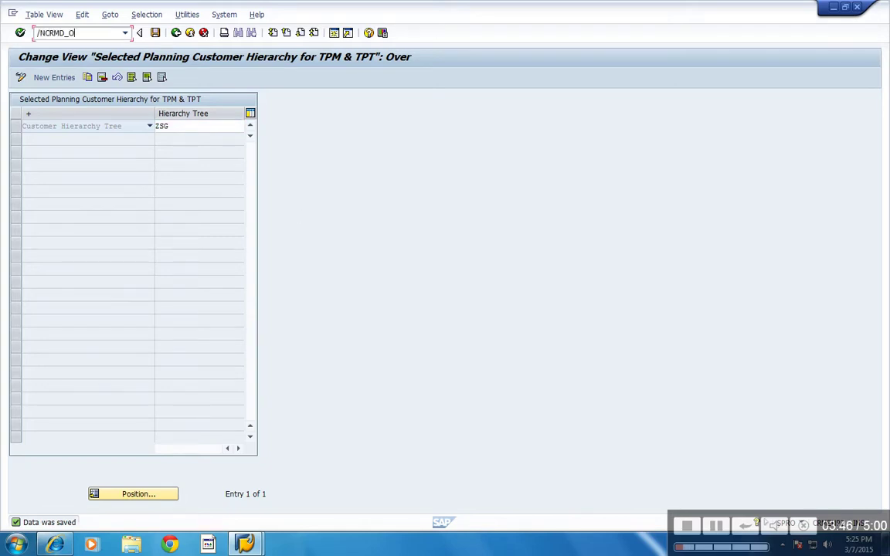
pyautogui.press('Return')
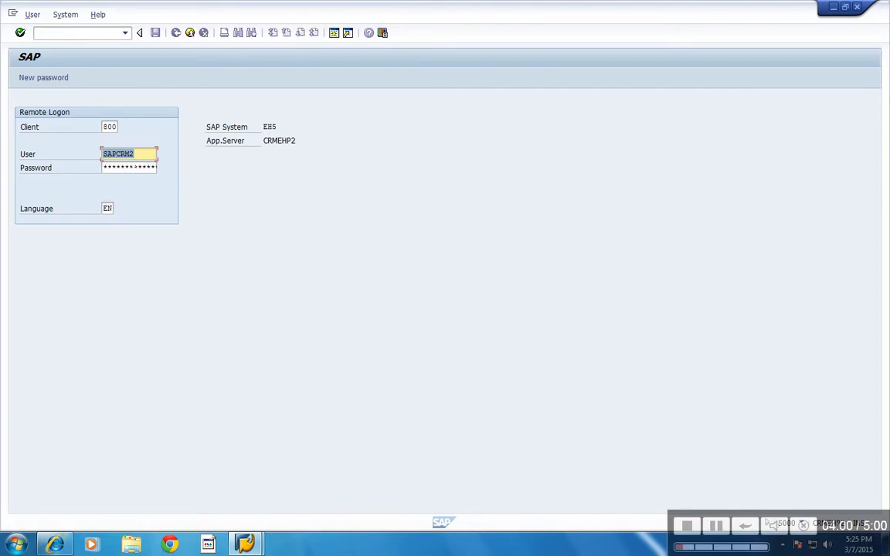
# Try to log on remotely to SAP system EH5, client 800, with the account password, and repeat the attempt.
pyautogui.press('Tab')
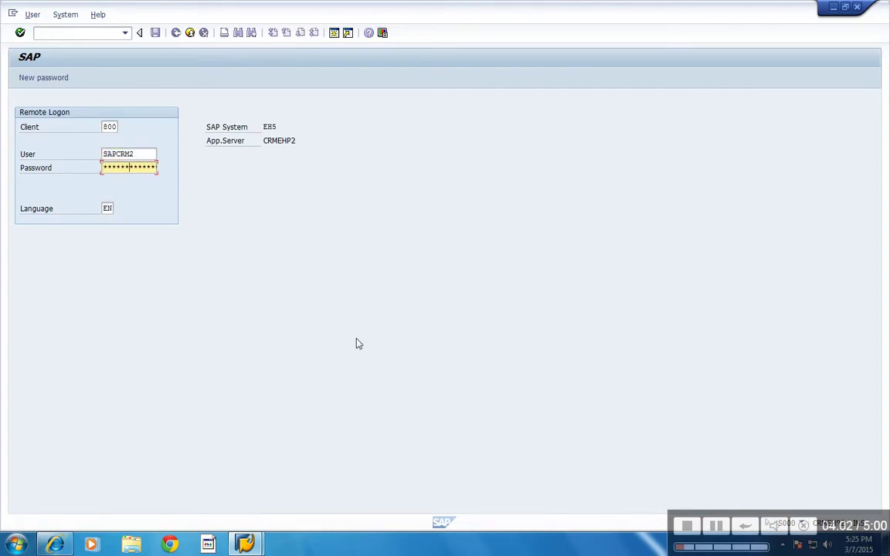
pyautogui.press('Return')
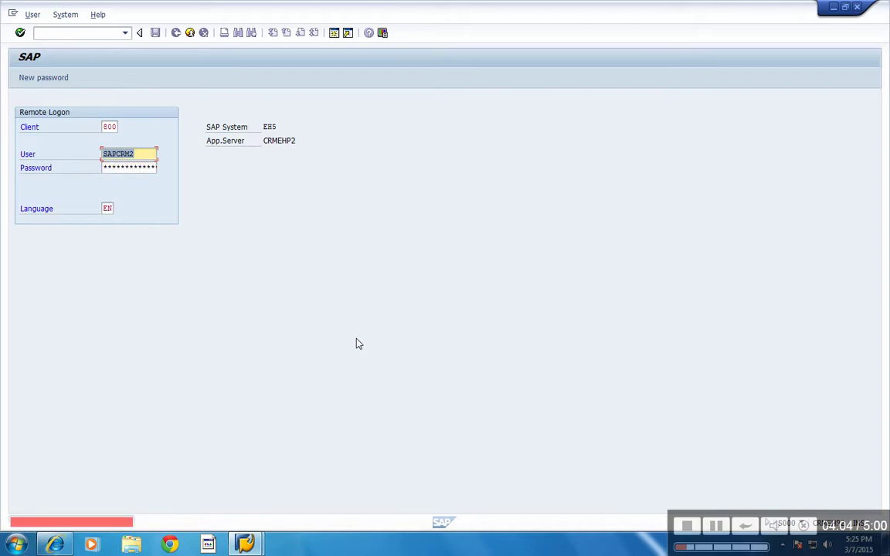
pyautogui.press('Tab')
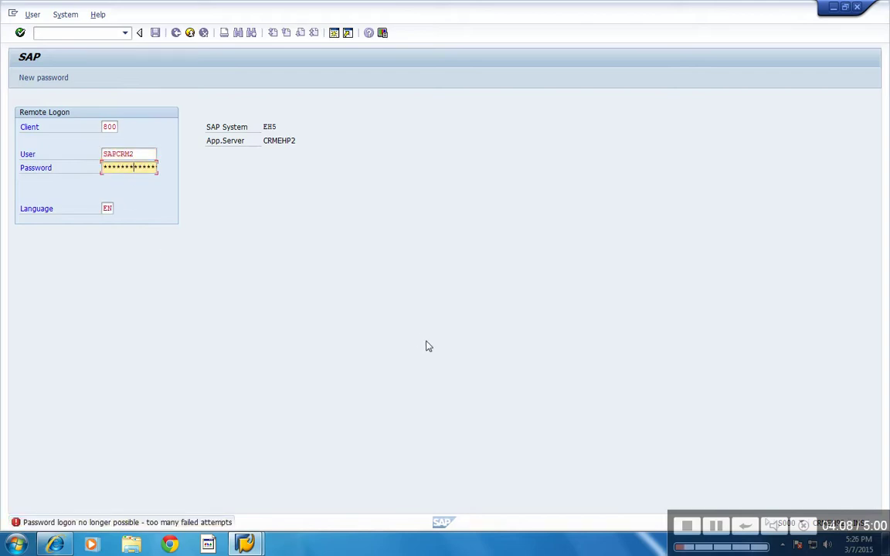
pyautogui.press('Return')
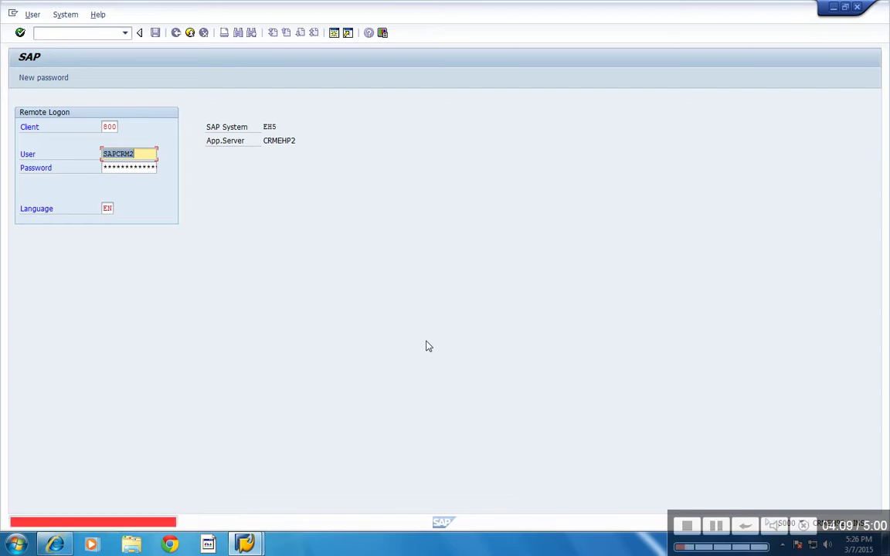
# Dismiss the remote logon screen and start creating a business transaction of type Quantity contract under Sales Contract.
pyautogui.click(859, 7)
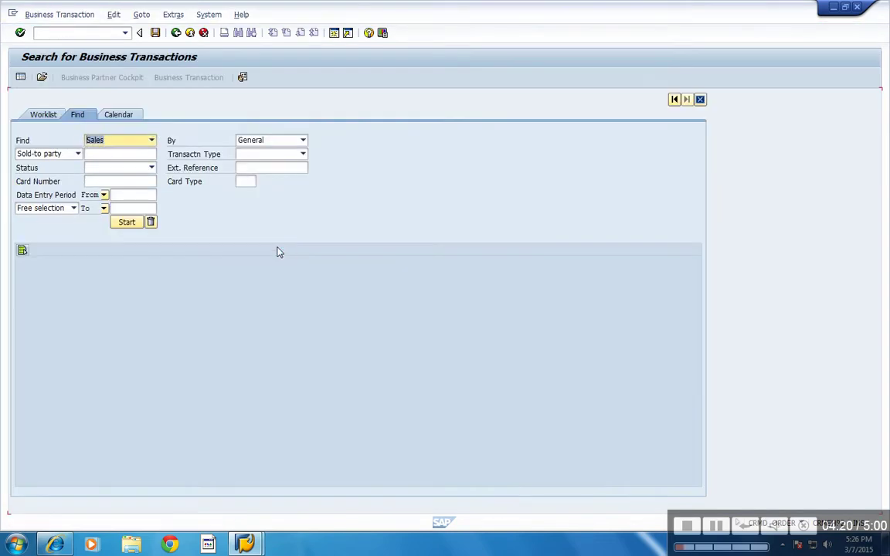
pyautogui.click(81, 14)
pyautogui.click(79, 28)
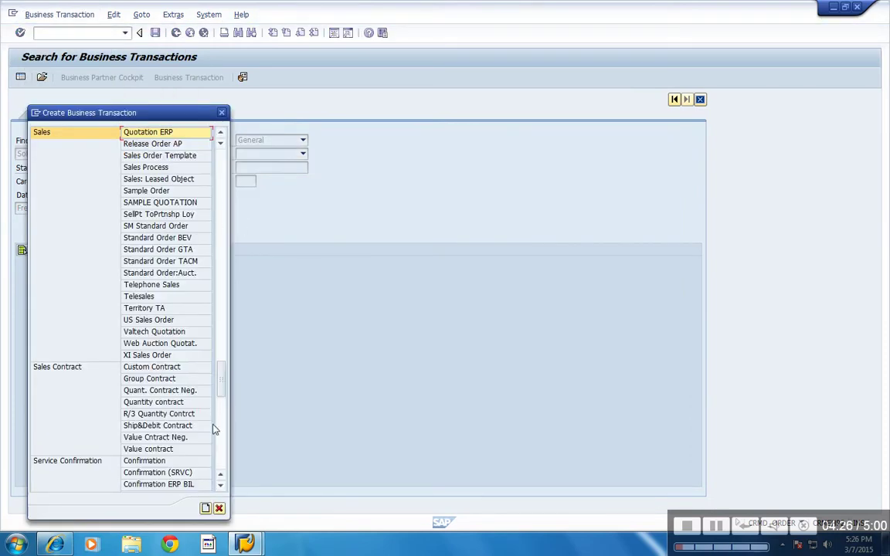
pyautogui.doubleClick(155, 403)
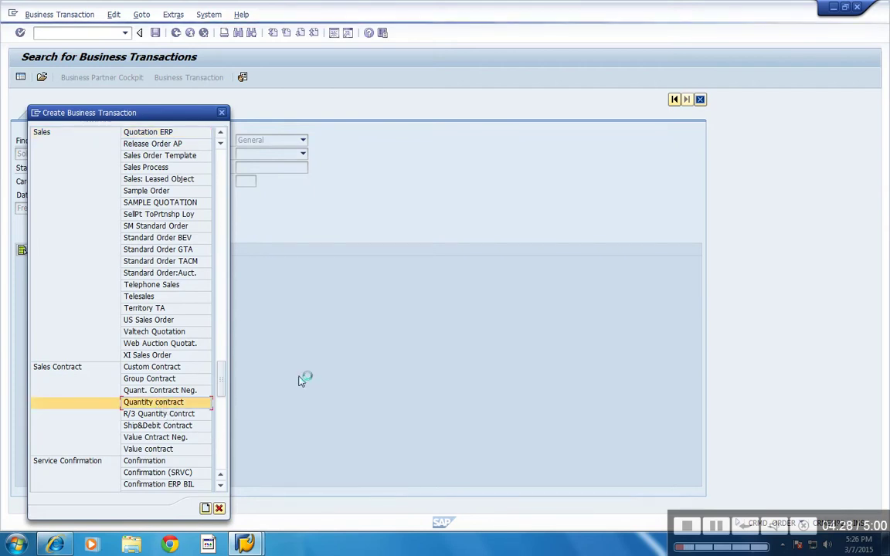